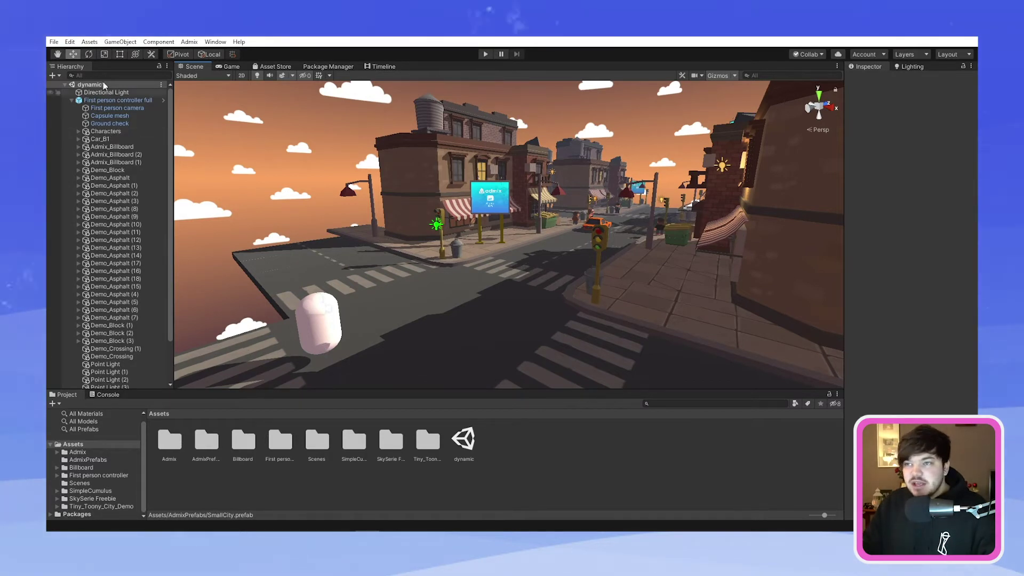
# Create an empty GameObject and name it SmallCity
pyautogui.click(118, 43)
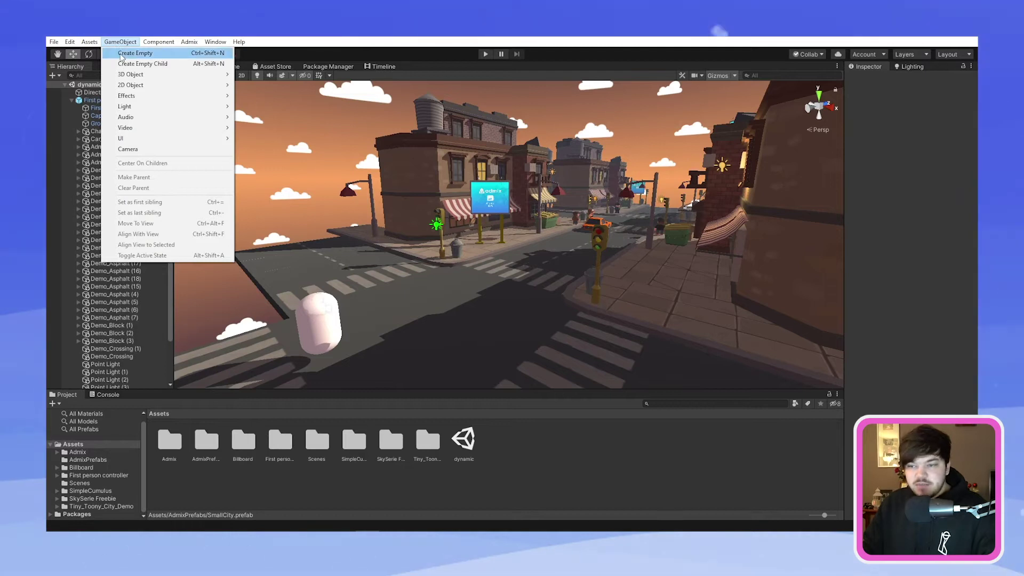
pyautogui.click(135, 53)
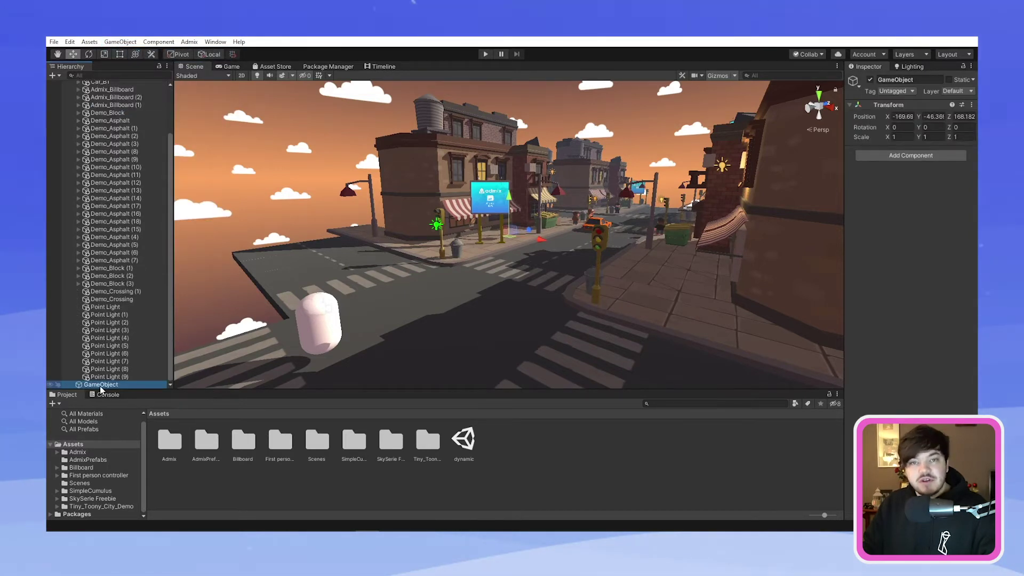
pyautogui.click(100, 385)
pyautogui.write('S')
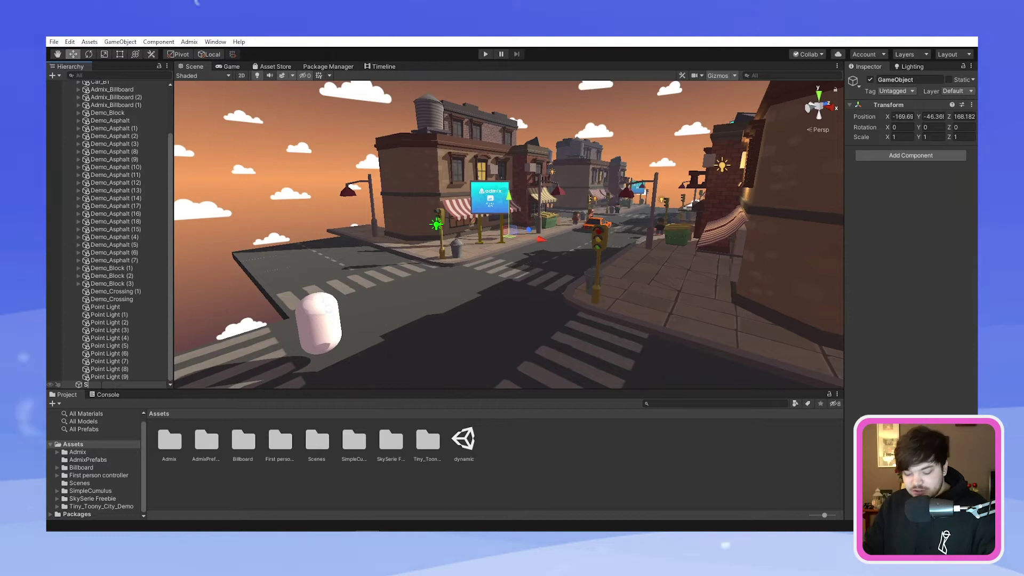
pyautogui.write('mallCity')
# Select Car_B1 through Point Light (9) and nest them under SmallCity
pyautogui.click(109, 377)
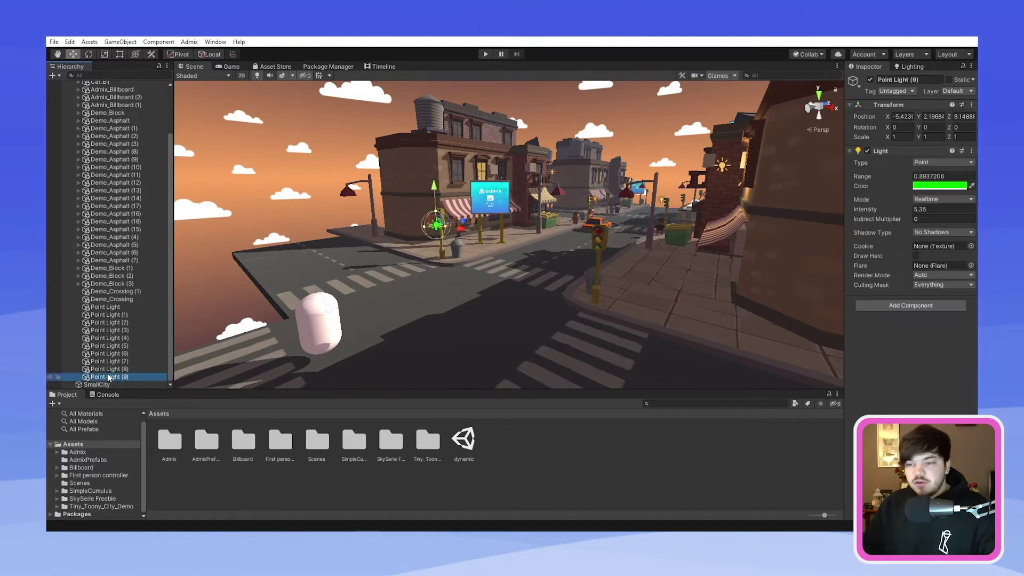
pyautogui.scroll(3, 119, 297)
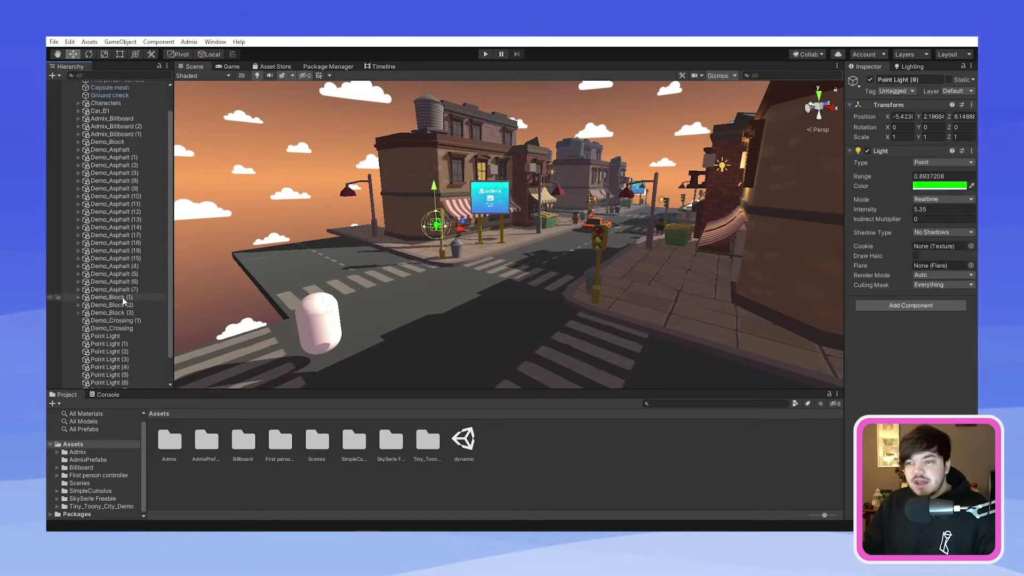
pyautogui.keyDown('shift'); pyautogui.click(123, 139); pyautogui.keyUp('shift')
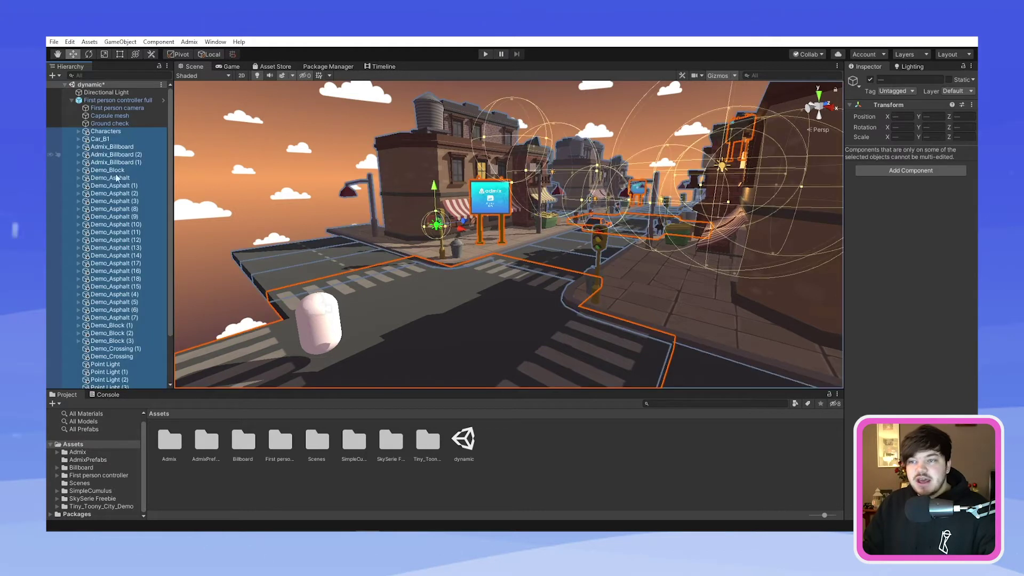
pyautogui.scroll(-2, 133, 284)
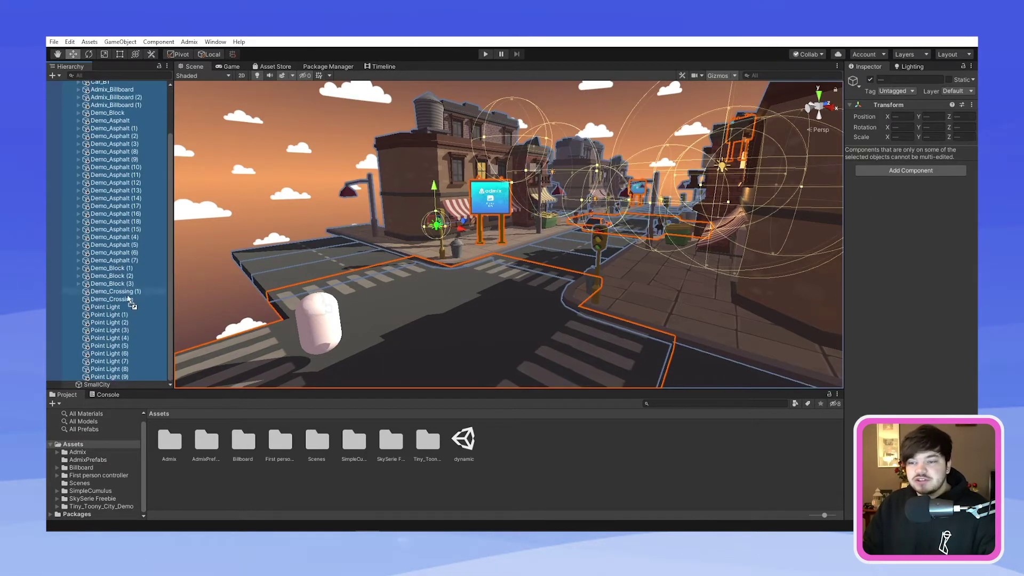
pyautogui.moveTo(110, 376); pyautogui.dragTo(101, 384)
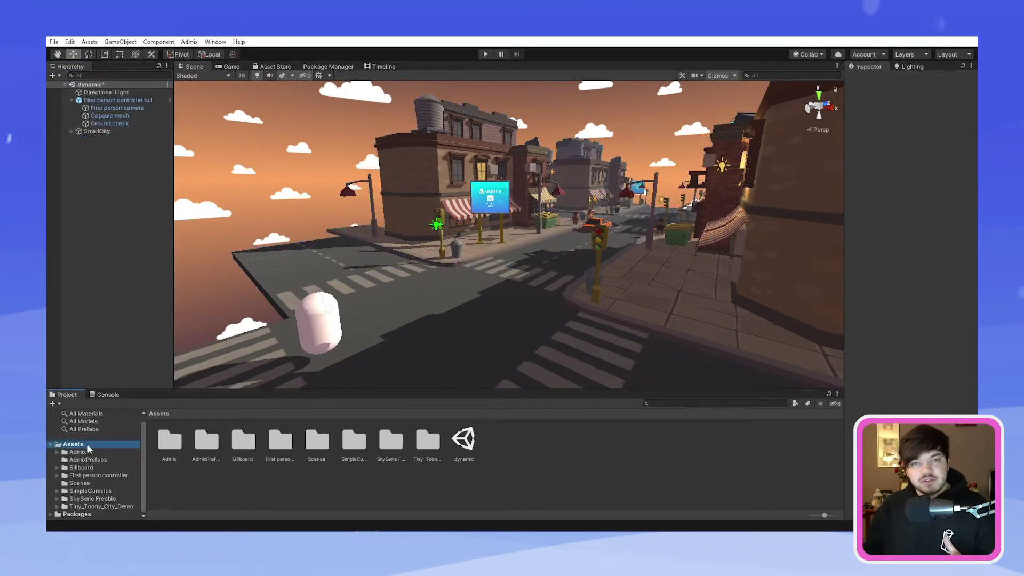
# Save SmallCity as a prefab in AdmixPrefabs and place a second copy at the road's end
pyautogui.doubleClick(207, 441)
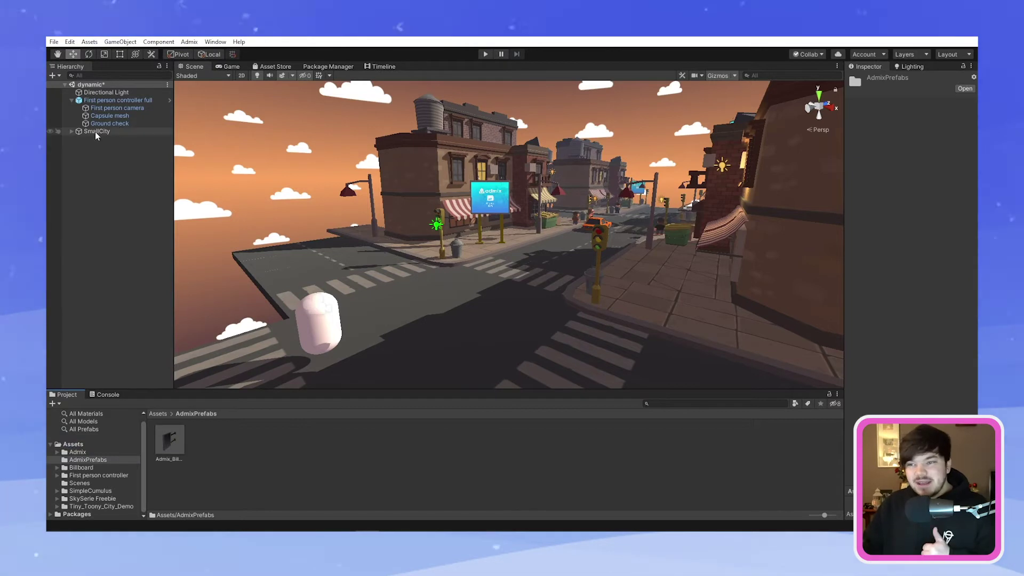
pyautogui.moveTo(97, 136); pyautogui.dragTo(227, 446)
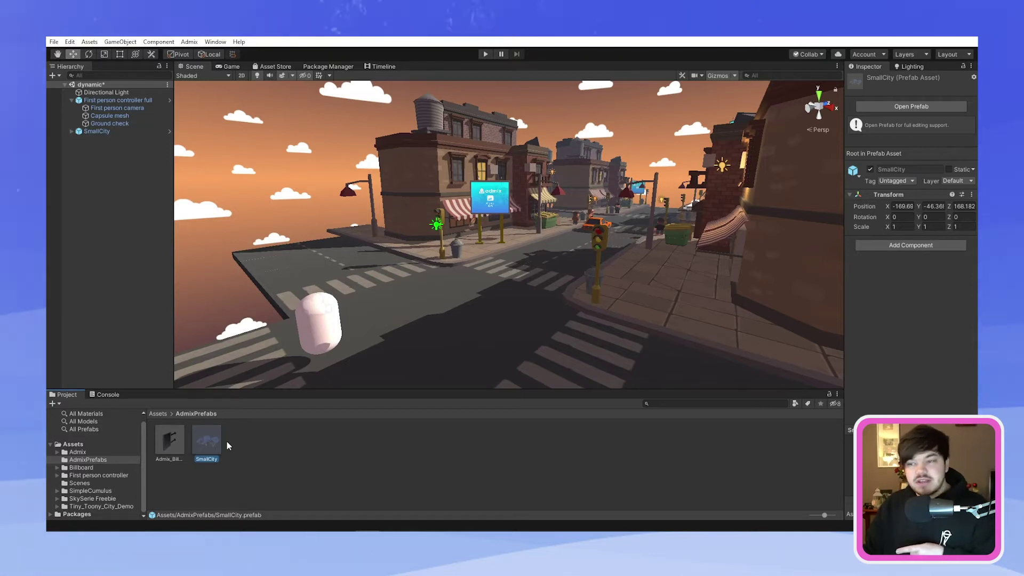
pyautogui.moveTo(207, 440); pyautogui.dragTo(472, 262)
pyautogui.moveTo(472, 262); pyautogui.dragTo(619, 268, button='right')
# Rename the SmallCity (1) copy to SmallCity2
pyautogui.click(123, 147)
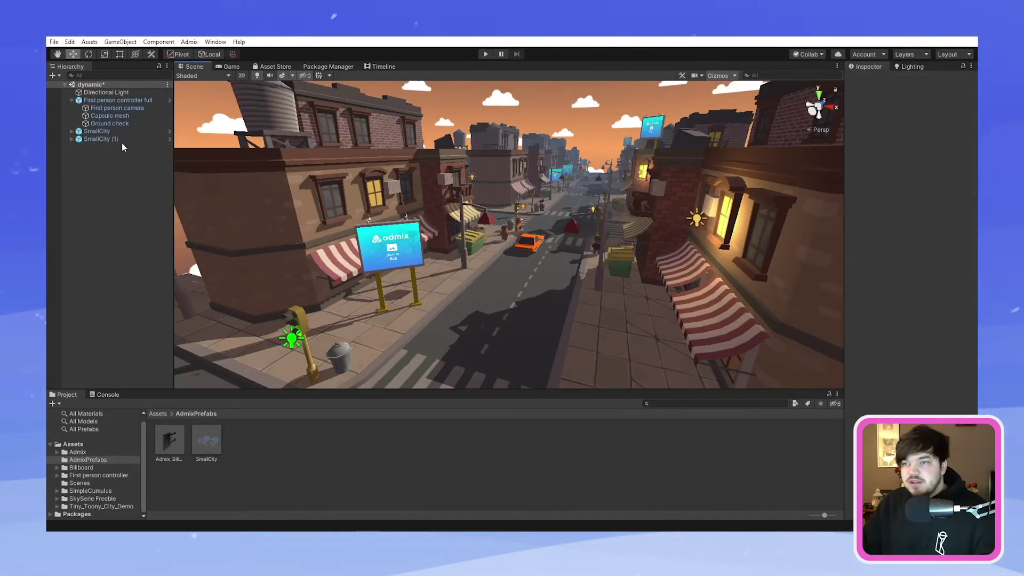
pyautogui.click(121, 138)
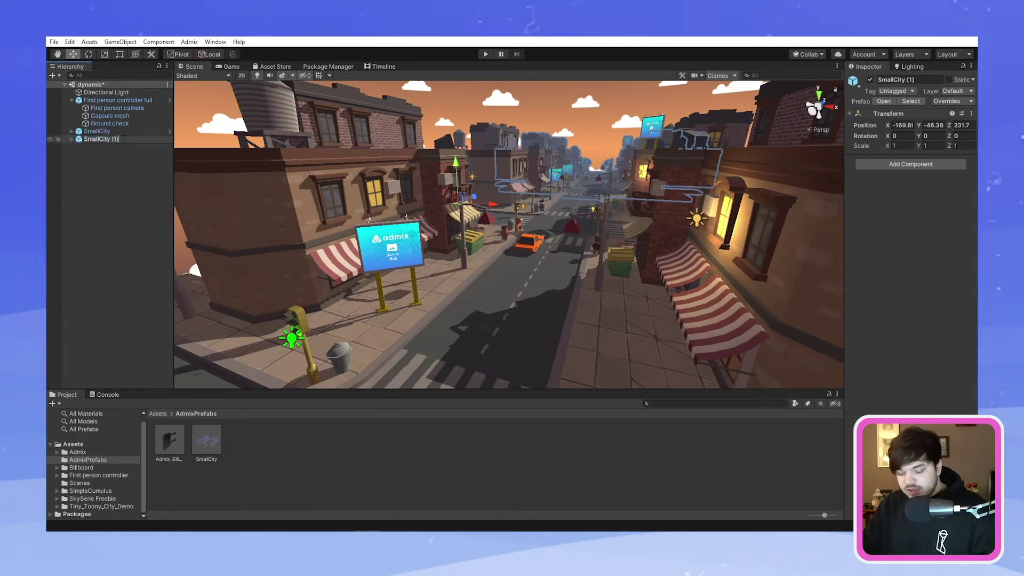
pyautogui.press('BackSpace')
pyautogui.press('BackSpace')
pyautogui.press('BackSpace')
pyautogui.press('BackSpace')
pyautogui.write('2')
pyautogui.press('Return')
pyautogui.click(142, 166)
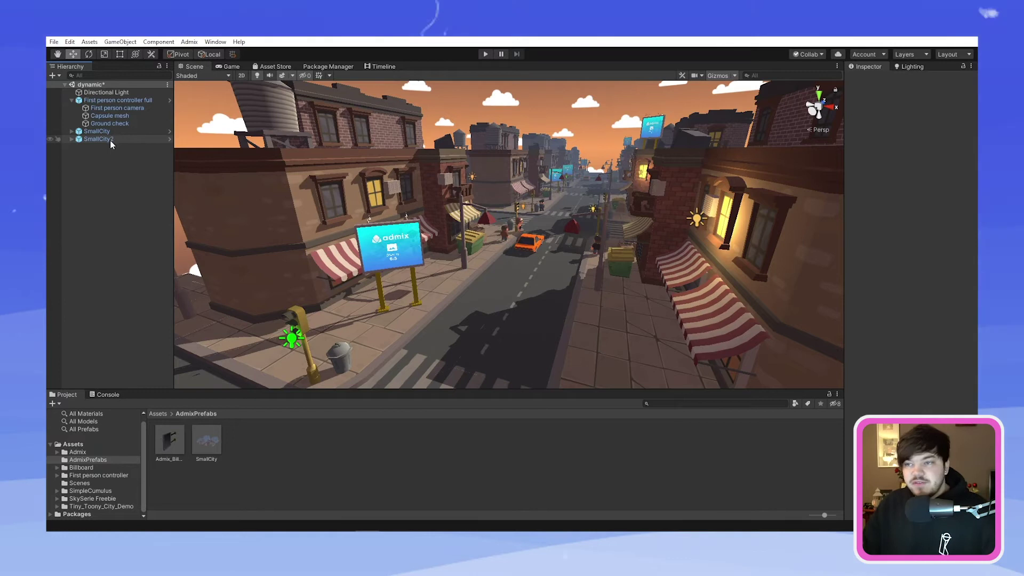
# Save SmallCity2 into AdmixPrefabs as an Original Prefab
pyautogui.moveTo(109, 139); pyautogui.dragTo(265, 401)
pyautogui.moveTo(265, 450); pyautogui.dragTo(264, 450)
pyautogui.click(493, 302)
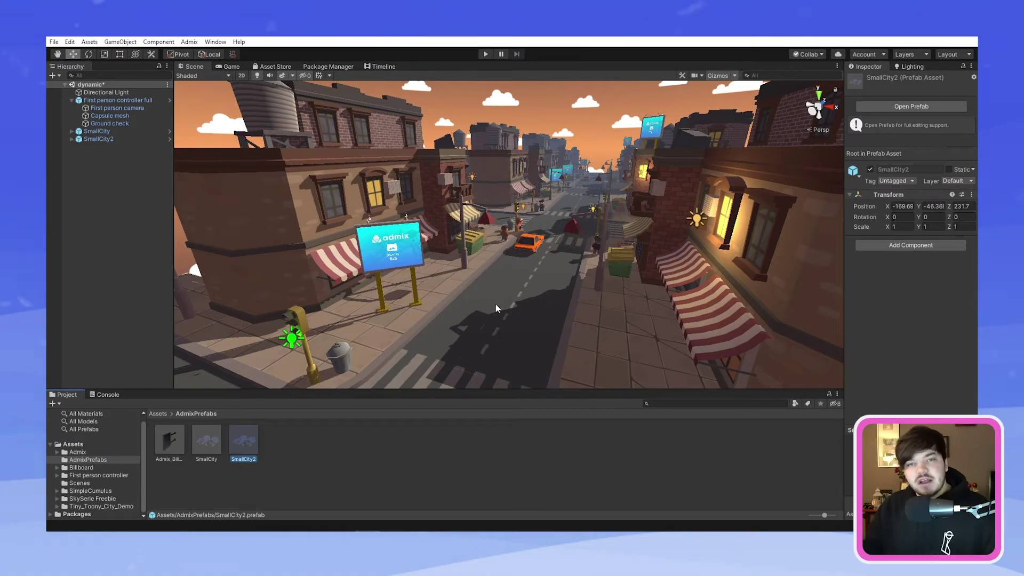
# Delete SmallCity2 from the scene, leaving only SmallCity
pyautogui.click(111, 140)
pyautogui.press('Delete')
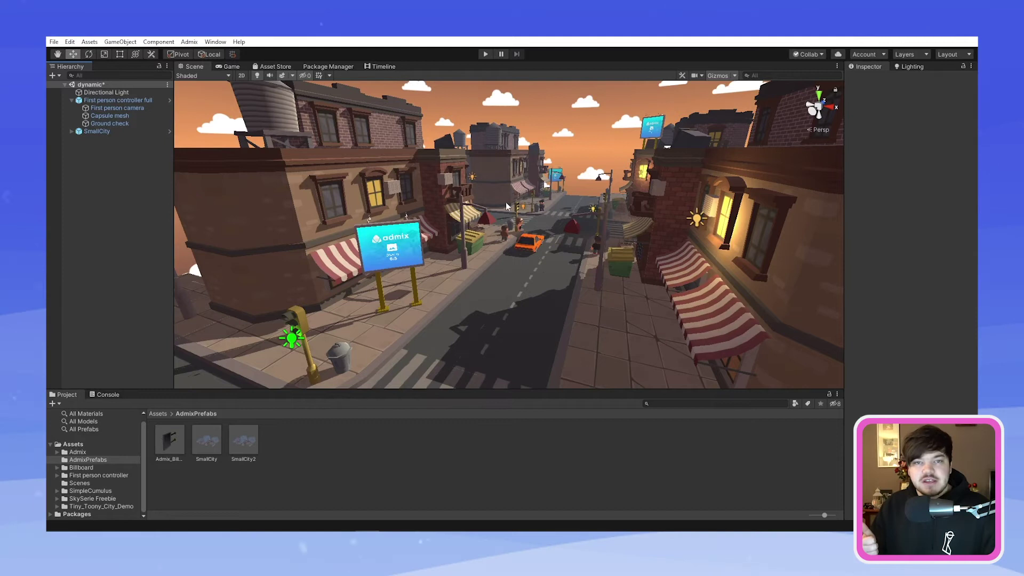
pyautogui.moveTo(505, 203); pyautogui.dragTo(559, 312, button='right')
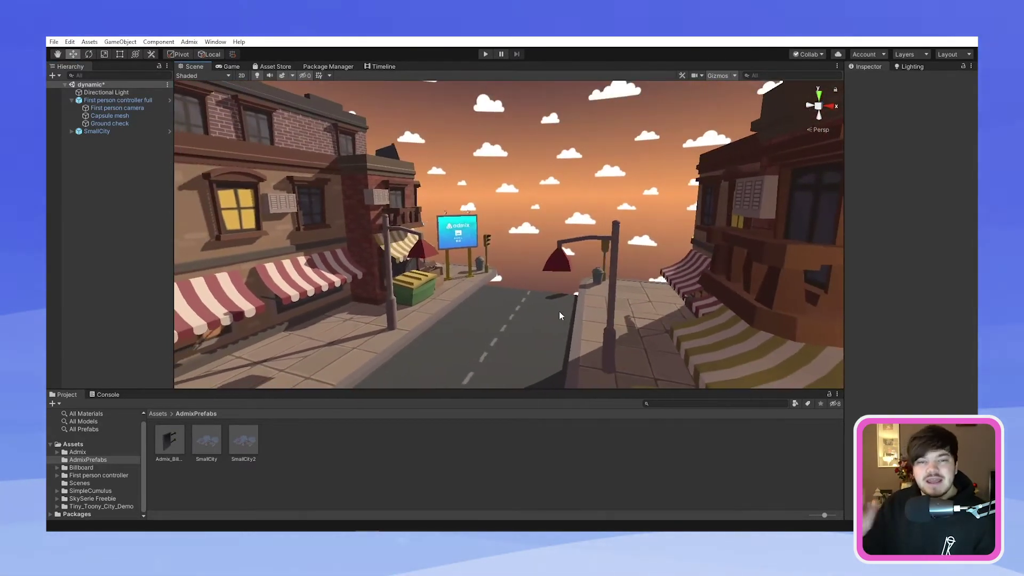
# Add a cube and move it beside the billboard on the left sidewalk
pyautogui.click(120, 42)
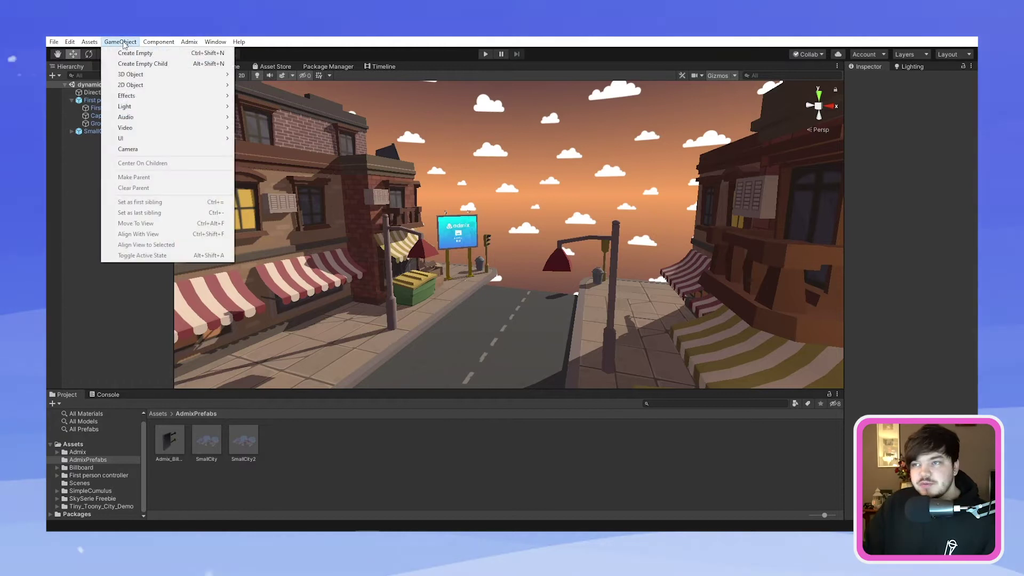
pyautogui.moveTo(125, 78)
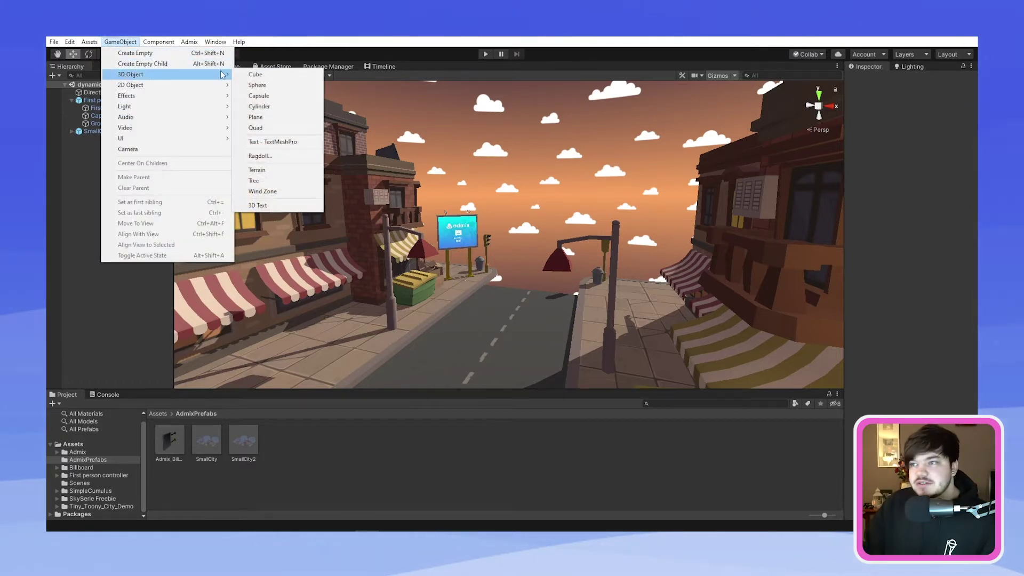
pyautogui.click(255, 74)
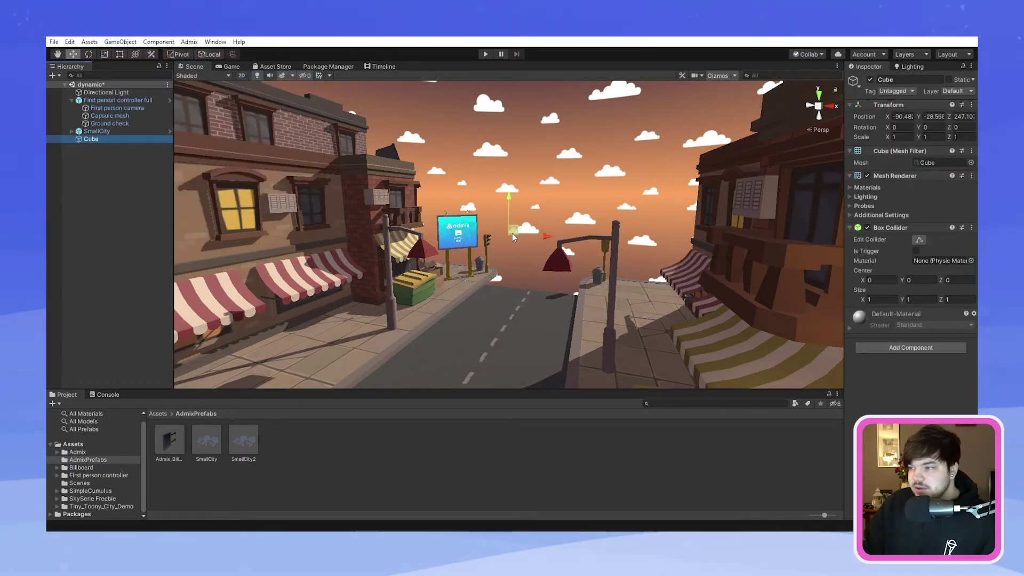
pyautogui.moveTo(512, 235); pyautogui.dragTo(441, 352)
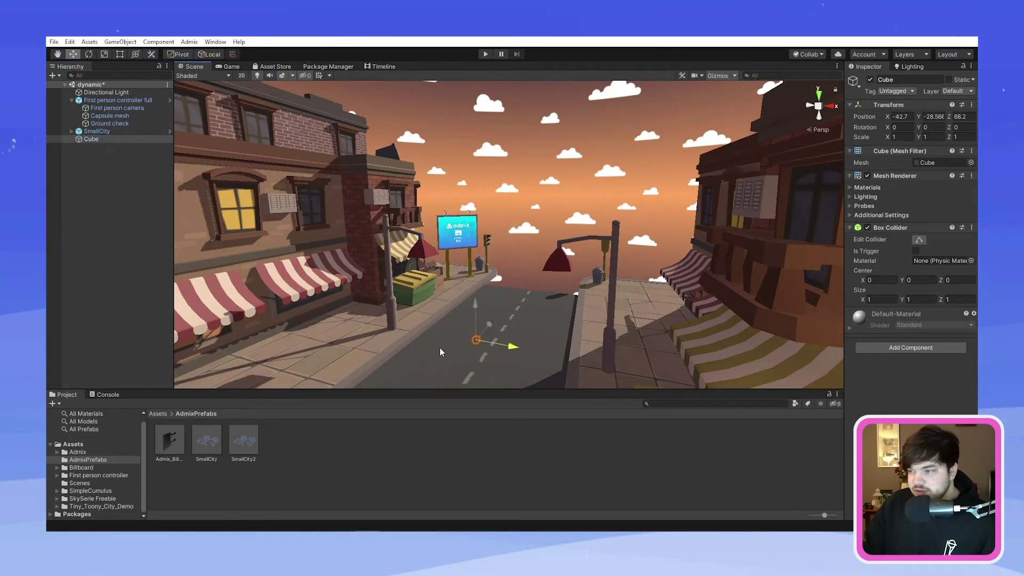
pyautogui.moveTo(478, 284); pyautogui.dragTo(494, 255)
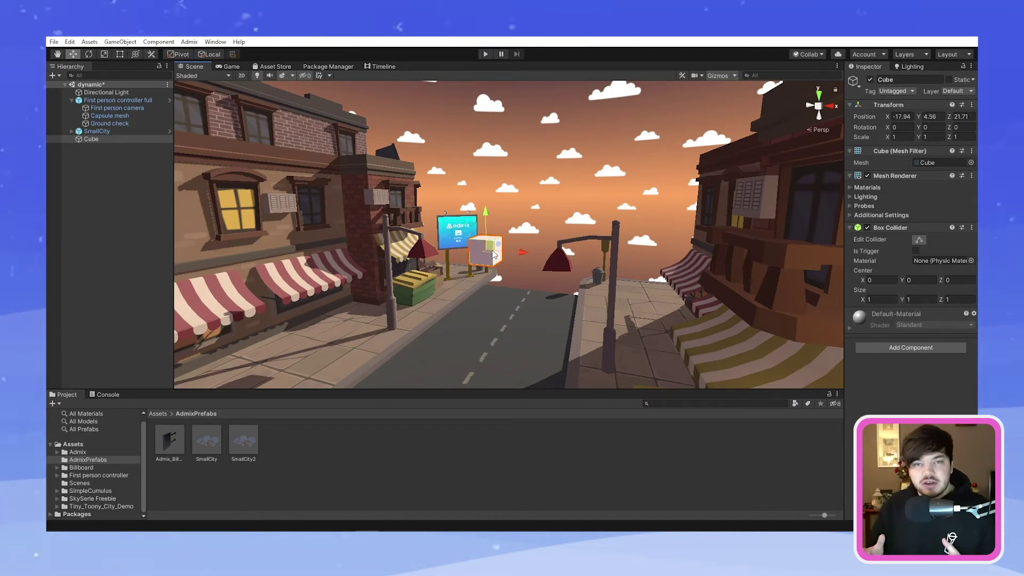
# Hide the cube's mesh and add a kinematic Rigidbody without gravity
pyautogui.click(867, 176)
pyautogui.click(885, 349)
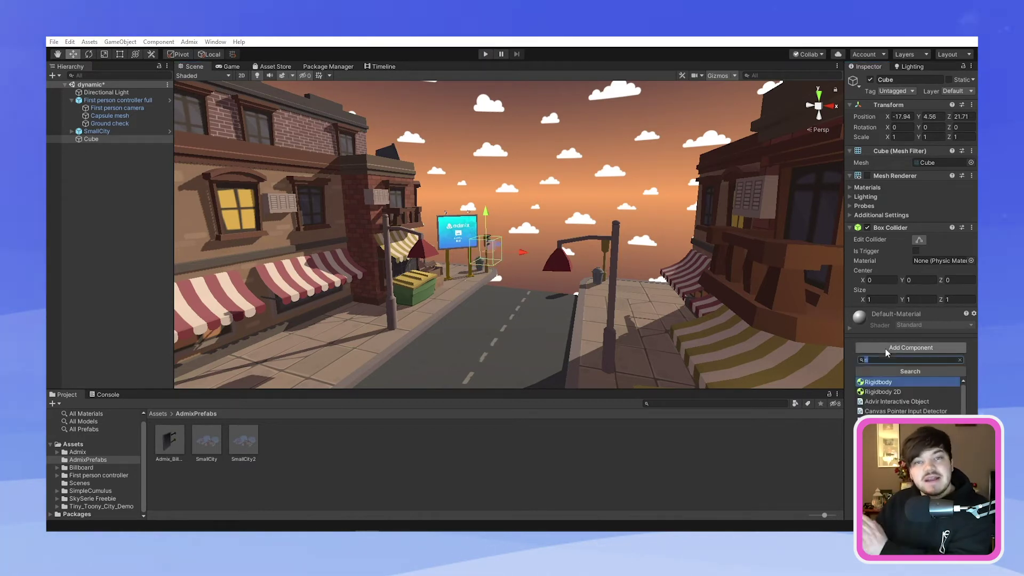
pyautogui.click(877, 381)
pyautogui.click(915, 353)
pyautogui.click(915, 362)
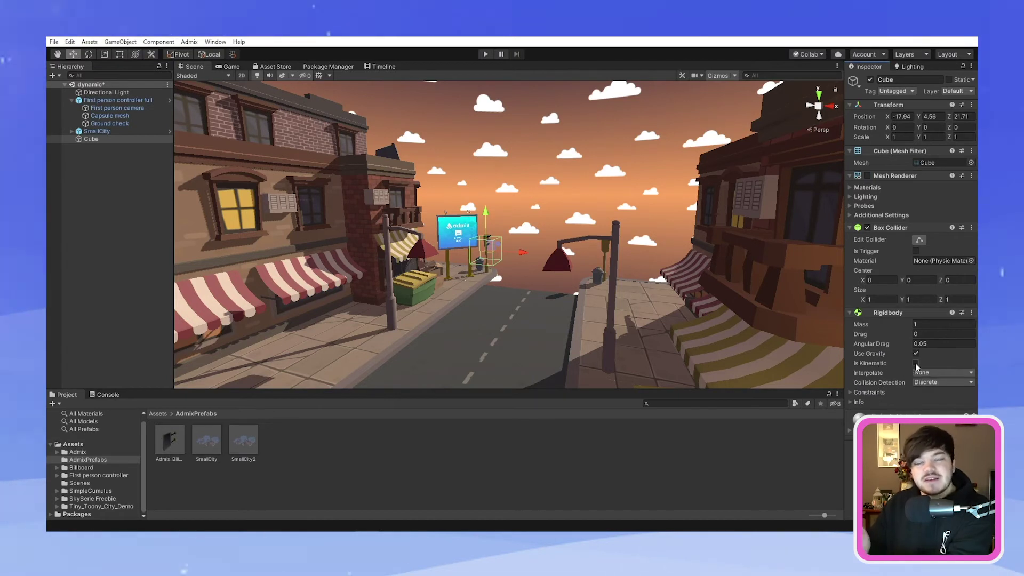
# Rename the cube to Next
pyautogui.click(90, 139)
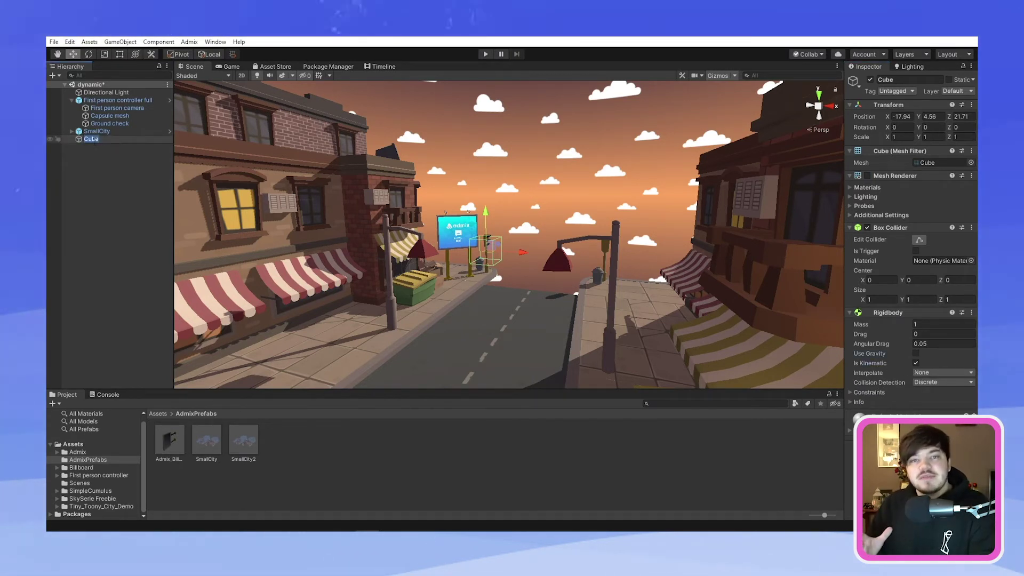
pyautogui.write('Next')
pyautogui.press('Return')
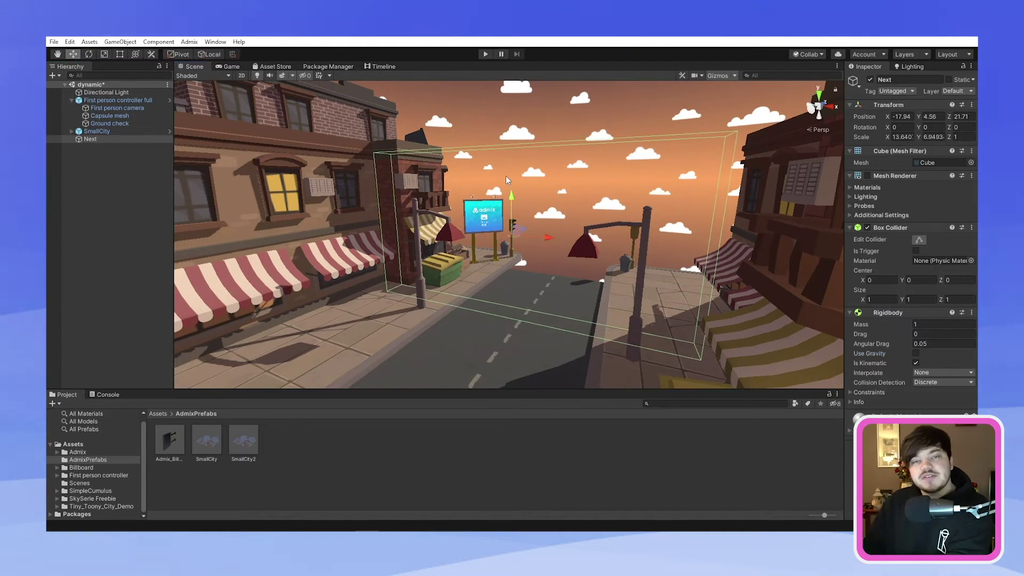
pyautogui.moveTo(566, 241); pyautogui.dragTo(571, 241, button='right')
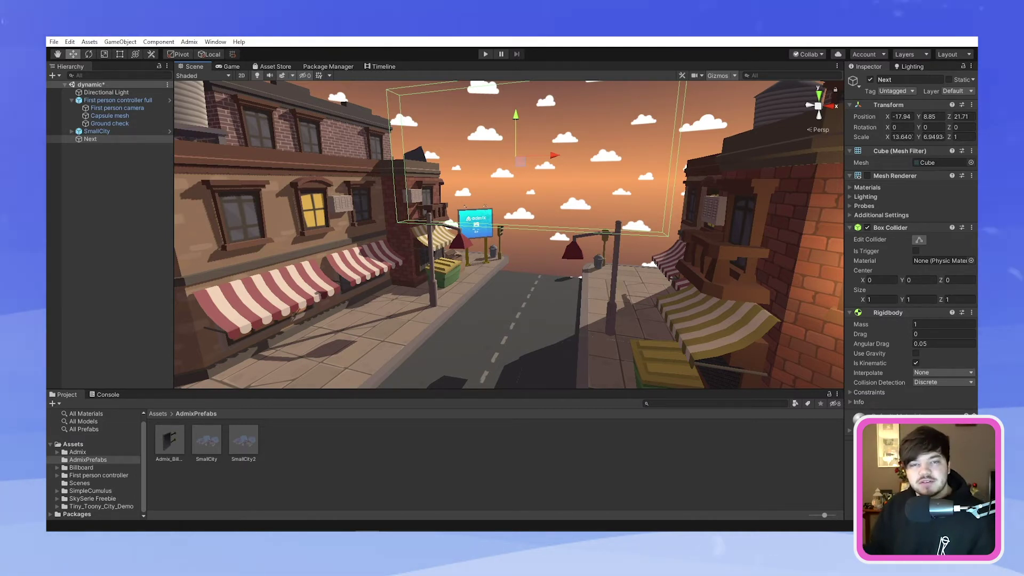
# Add a new cube and move it onto the road near the player
pyautogui.rightClick(96, 175)
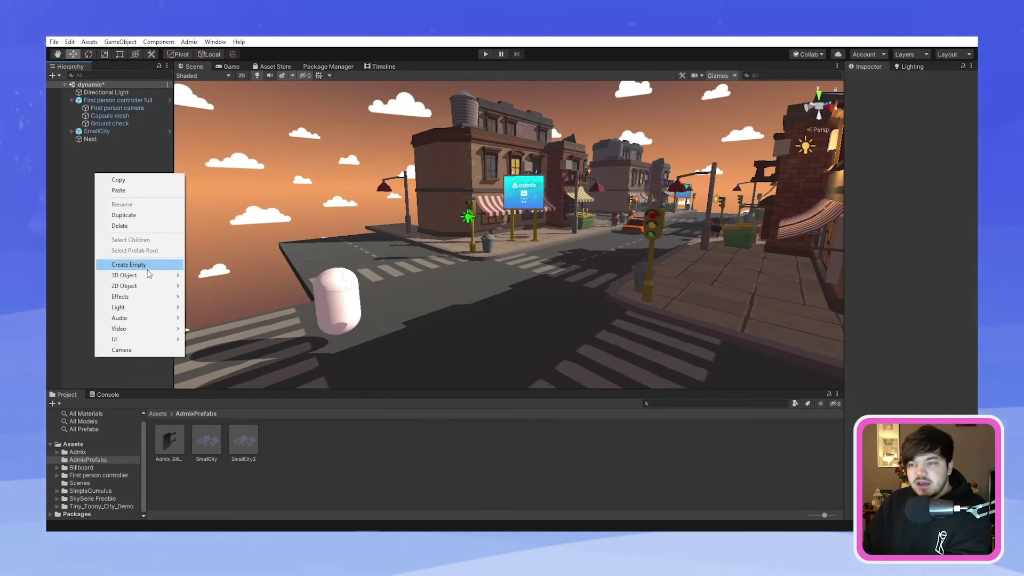
pyautogui.moveTo(149, 276)
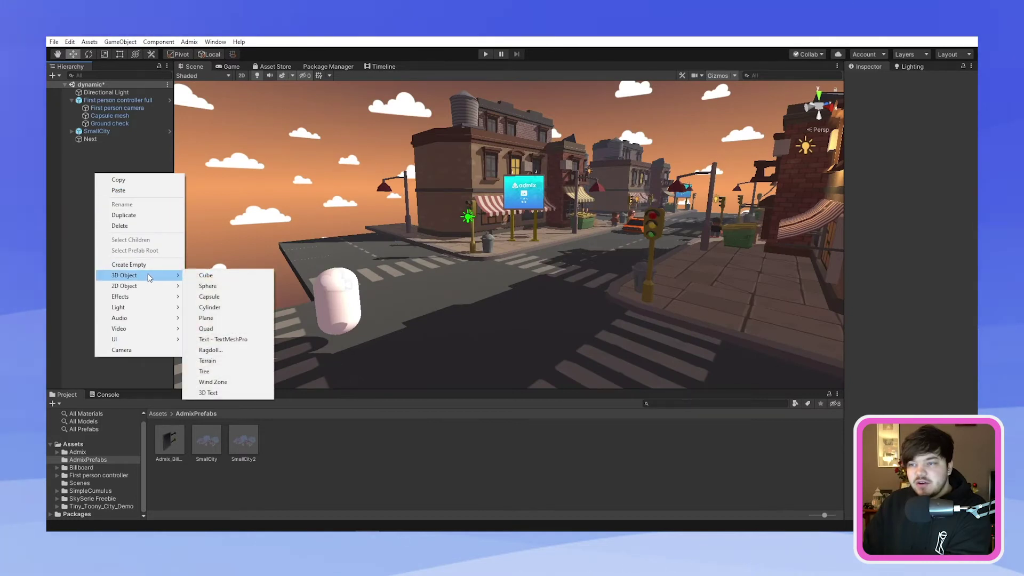
pyautogui.click(205, 275)
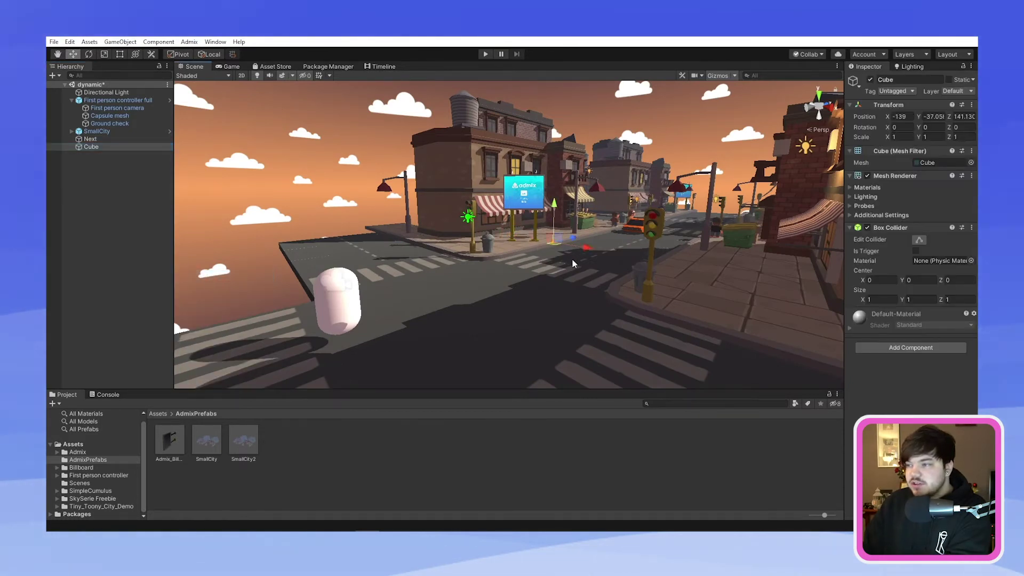
pyautogui.moveTo(585, 247); pyautogui.dragTo(575, 244)
pyautogui.moveTo(288, 315); pyautogui.dragTo(467, 212)
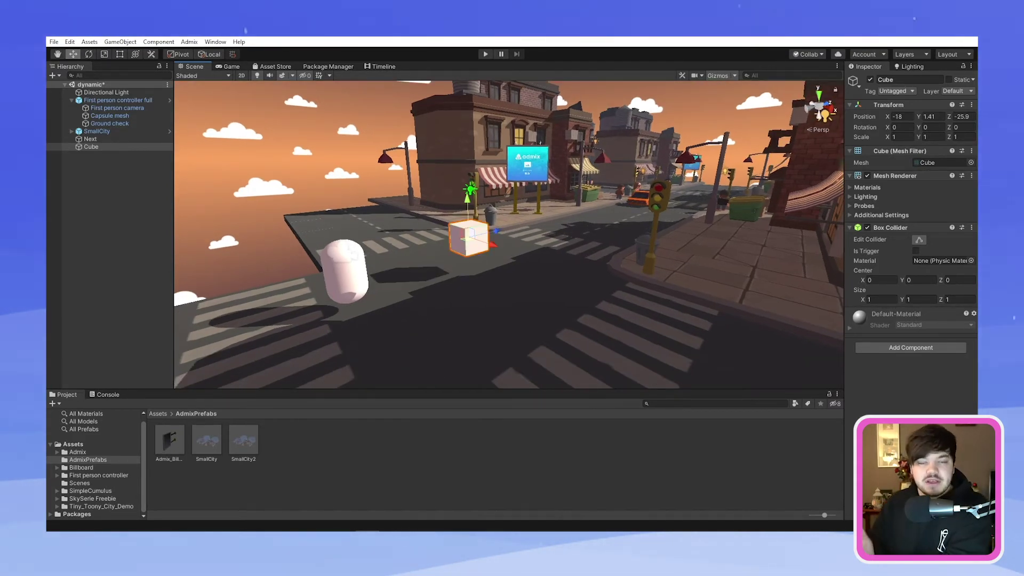
# Hide its mesh, make it a trigger named Trigger under First person controller full
pyautogui.click(916, 251)
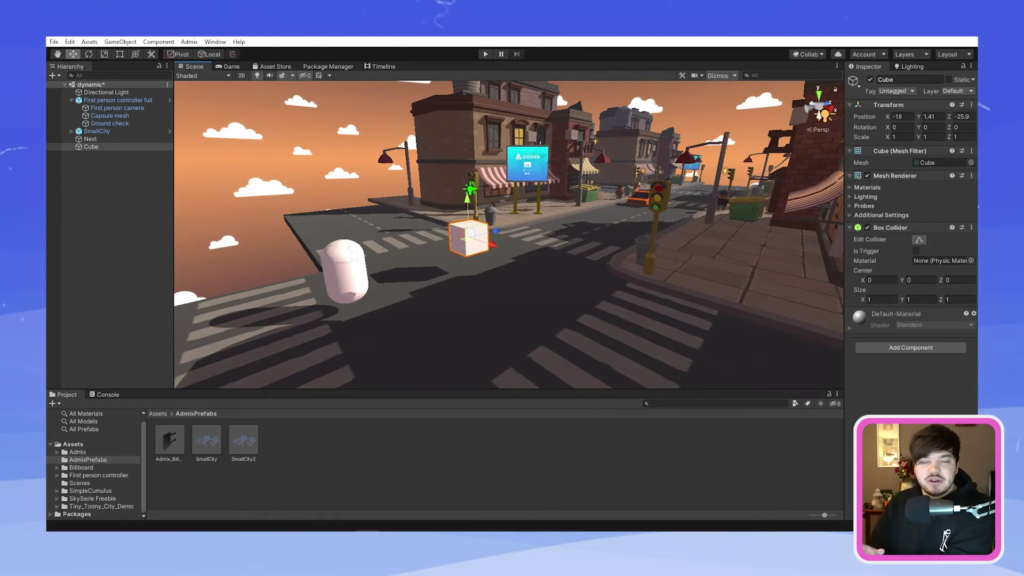
pyautogui.click(867, 176)
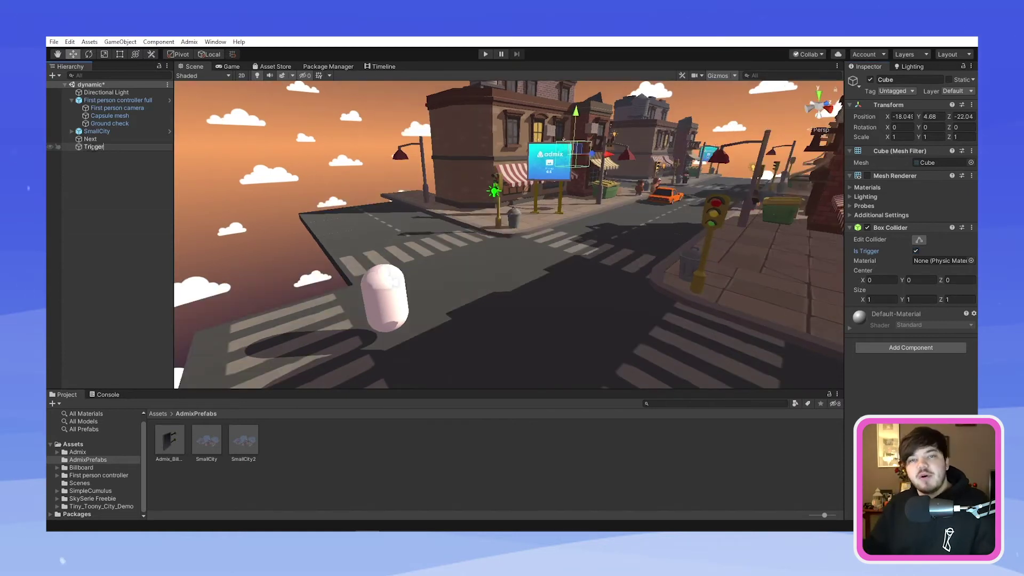
pyautogui.press('Return')
pyautogui.moveTo(94, 146); pyautogui.dragTo(105, 100)
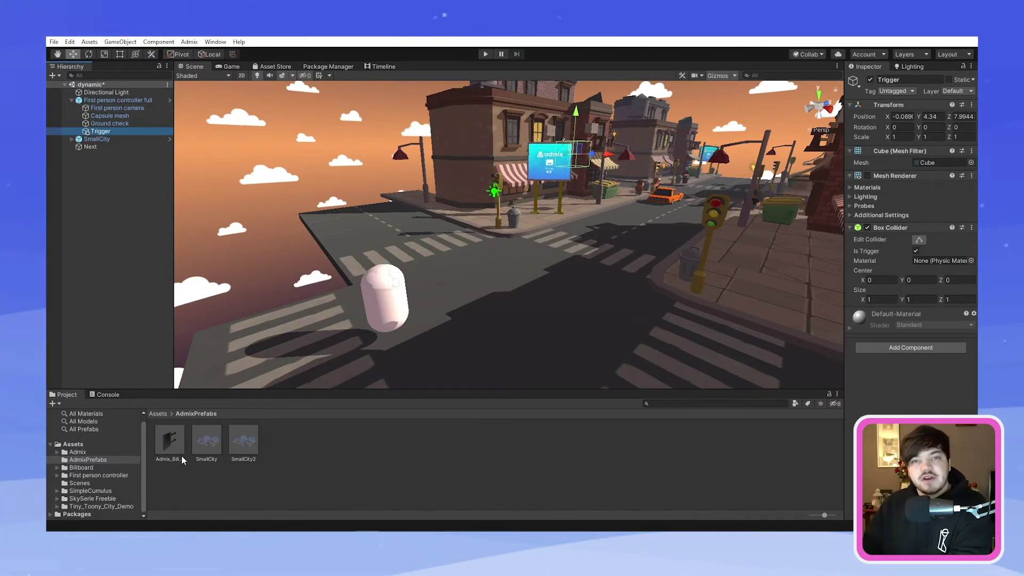
pyautogui.click(238, 469)
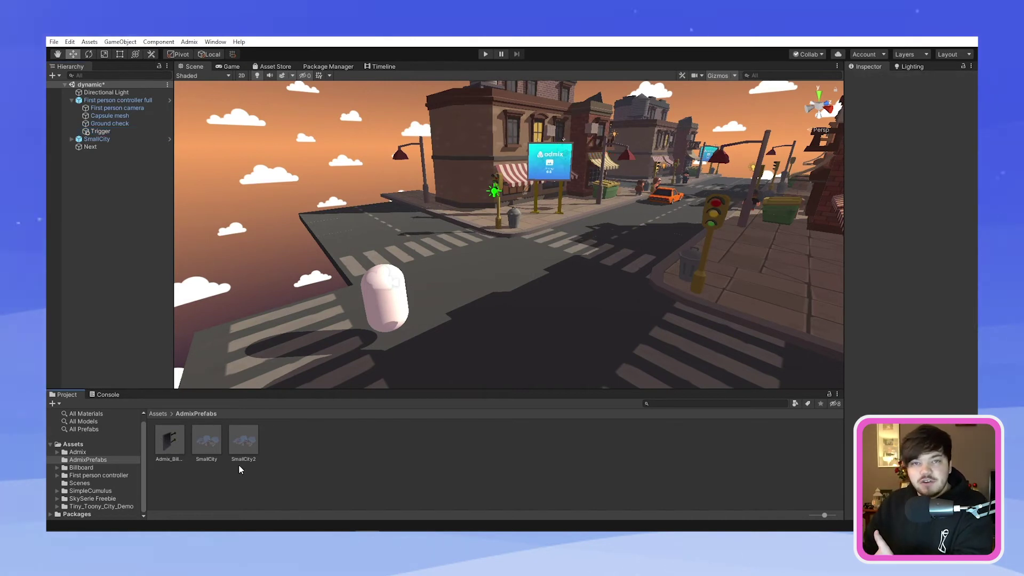
# Create a folder named Scripts inside Assets and open it
pyautogui.click(73, 444)
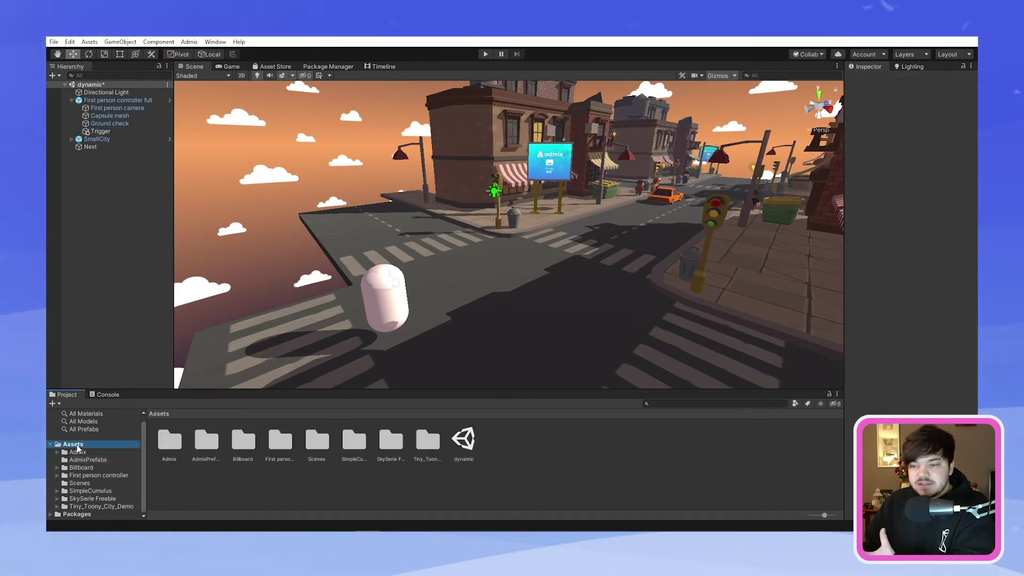
pyautogui.rightClick(223, 484)
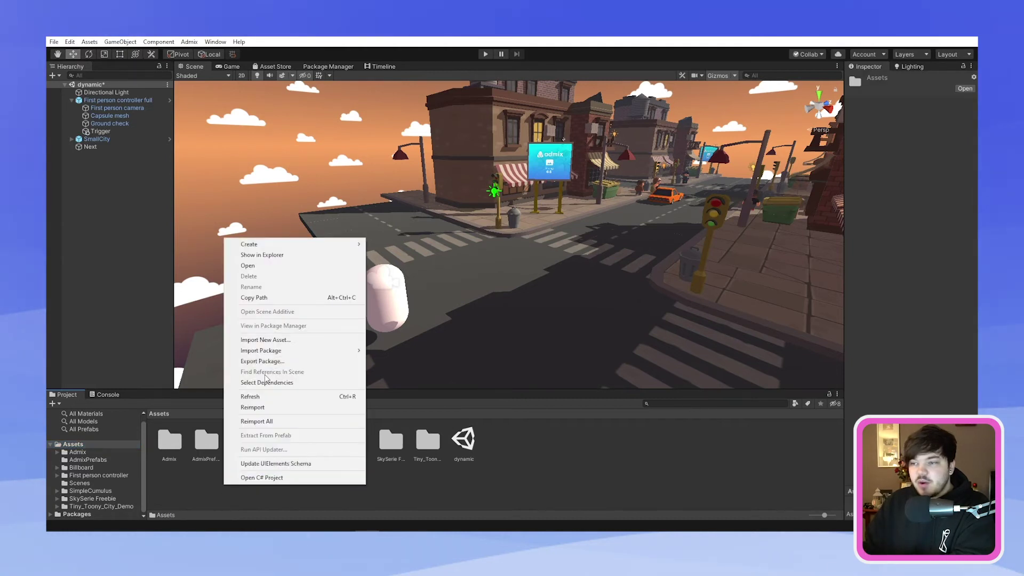
pyautogui.moveTo(251, 243)
pyautogui.click(397, 176)
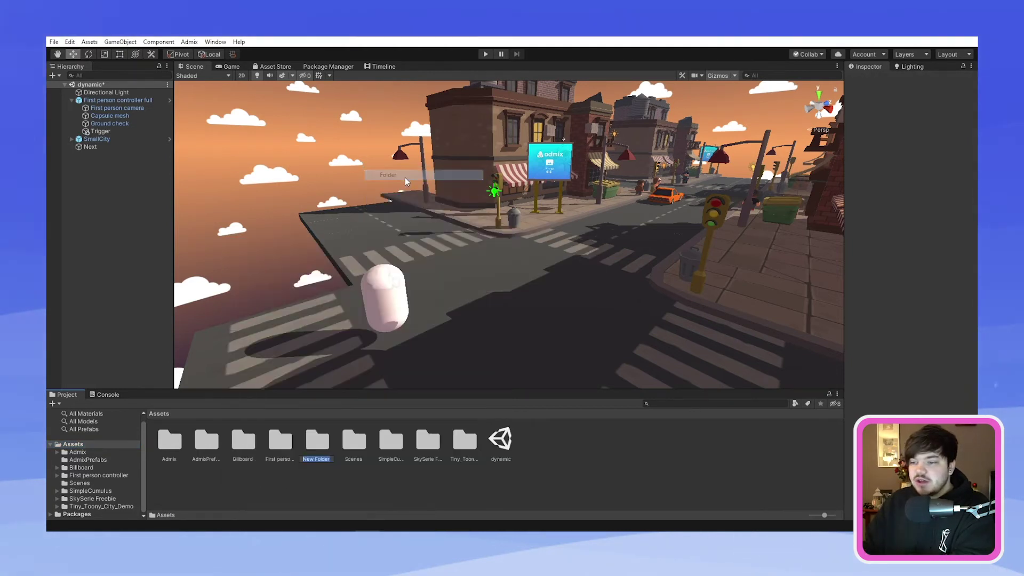
pyautogui.write('Script')
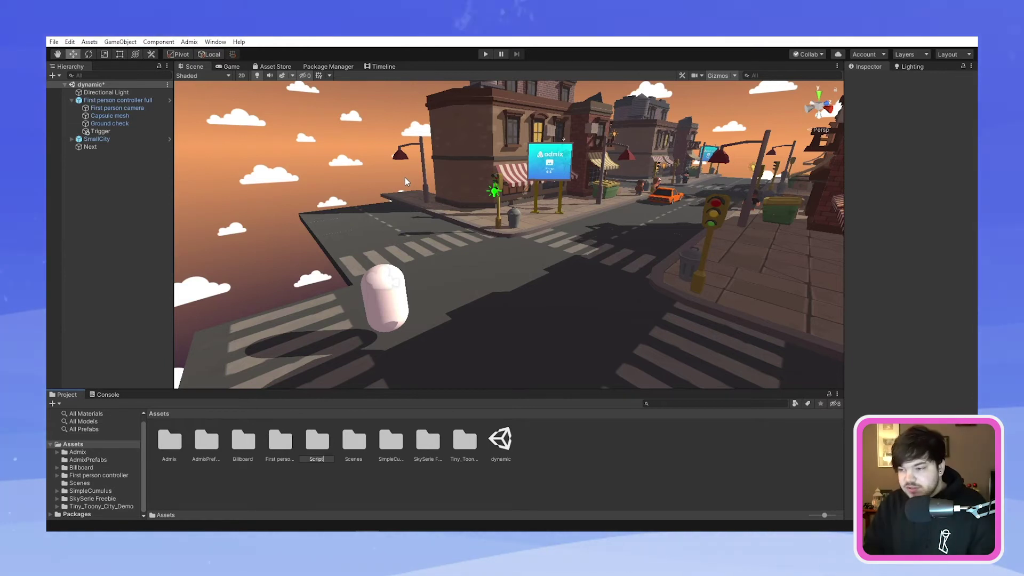
pyautogui.write('s')
pyautogui.press('Return')
pyautogui.doubleClick(317, 440)
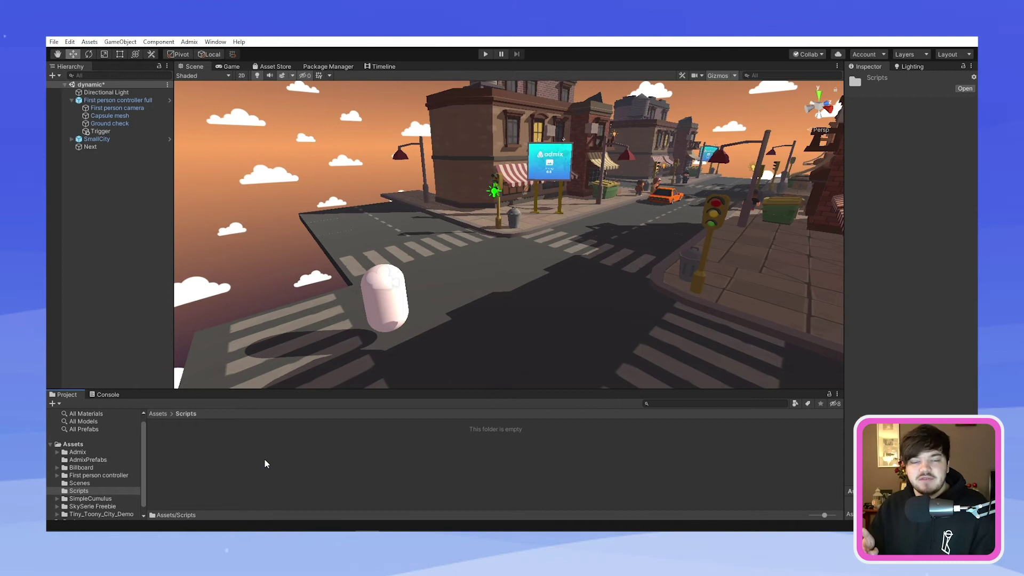
# Create a new C# script, NewScene, in the Scripts folder
pyautogui.rightClick(266, 462)
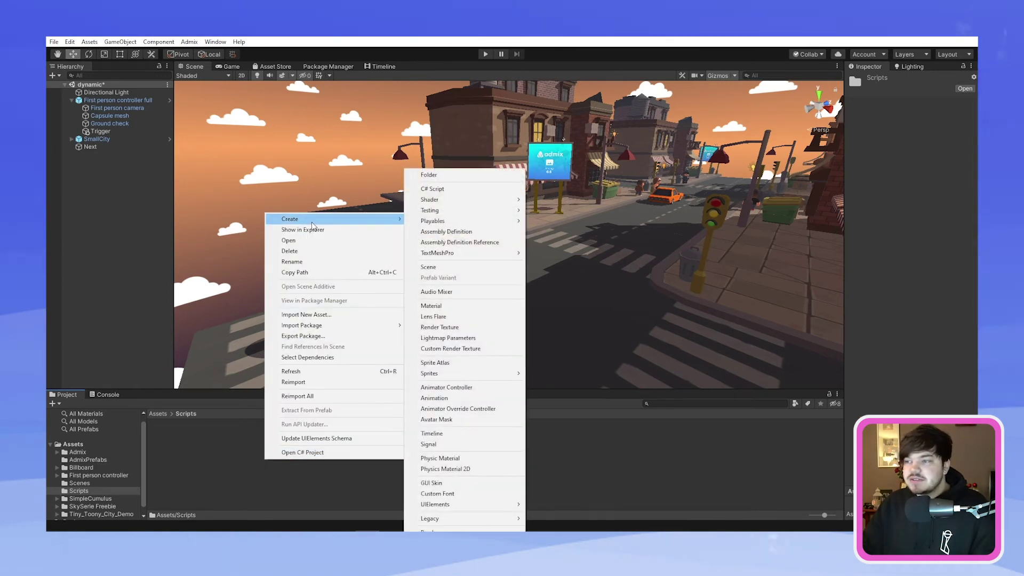
pyautogui.moveTo(402, 219)
pyautogui.click(440, 190)
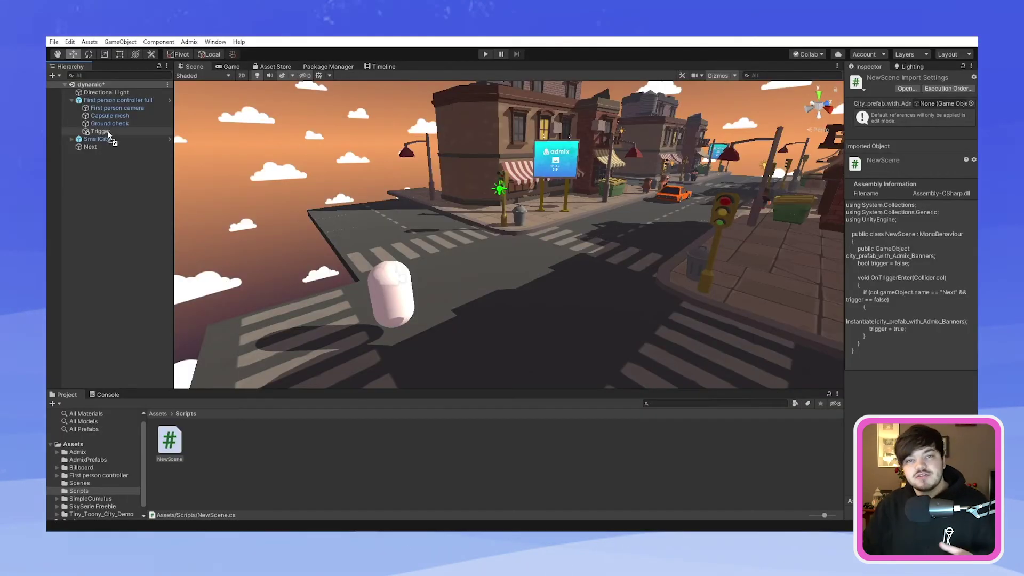
# Attach NewScene to Trigger and assign SmallCity2 from AdmixPrefabs as its city prefab
pyautogui.moveTo(170, 440); pyautogui.dragTo(109, 135)
pyautogui.click(107, 131)
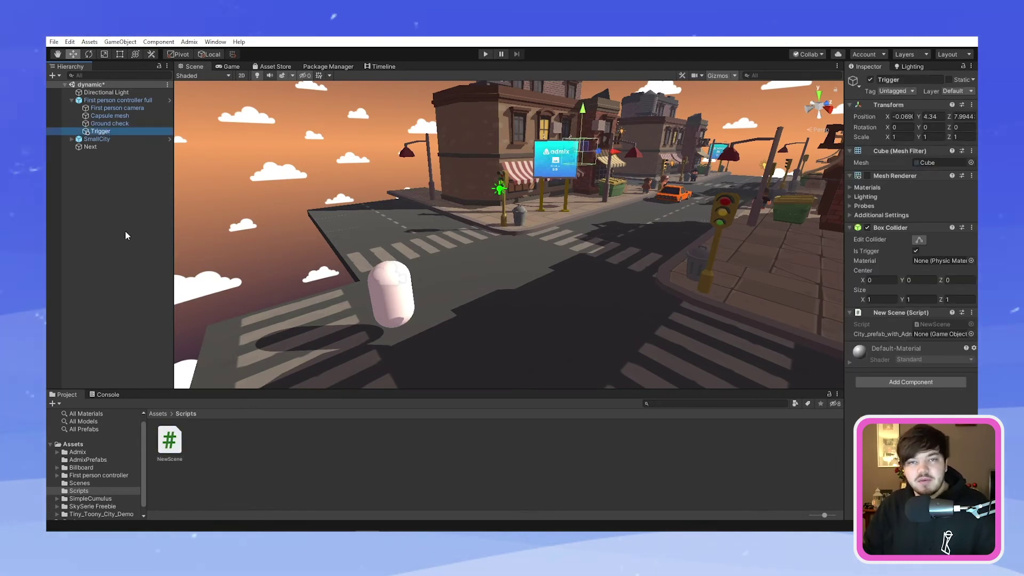
pyautogui.click(88, 460)
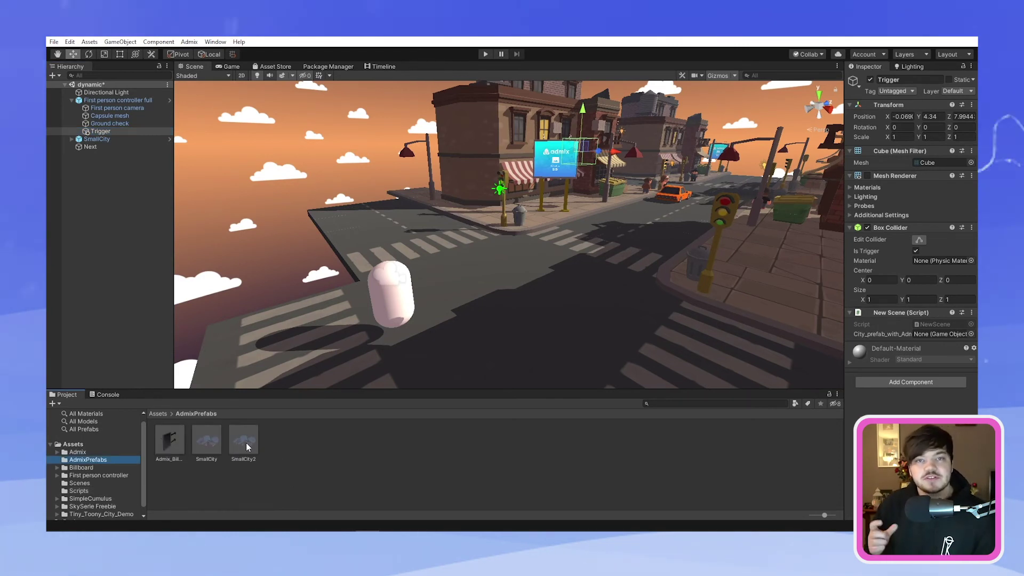
pyautogui.moveTo(245, 443); pyautogui.dragTo(922, 320)
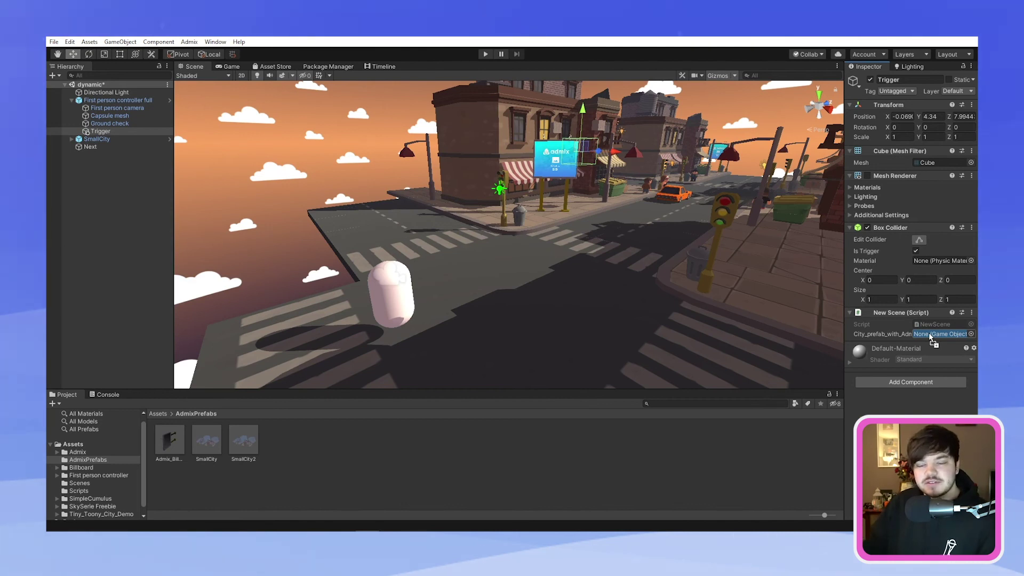
# Start Play mode with Ctrl+P to test the city scene
pyautogui.hotkey('ctrl', 'p')
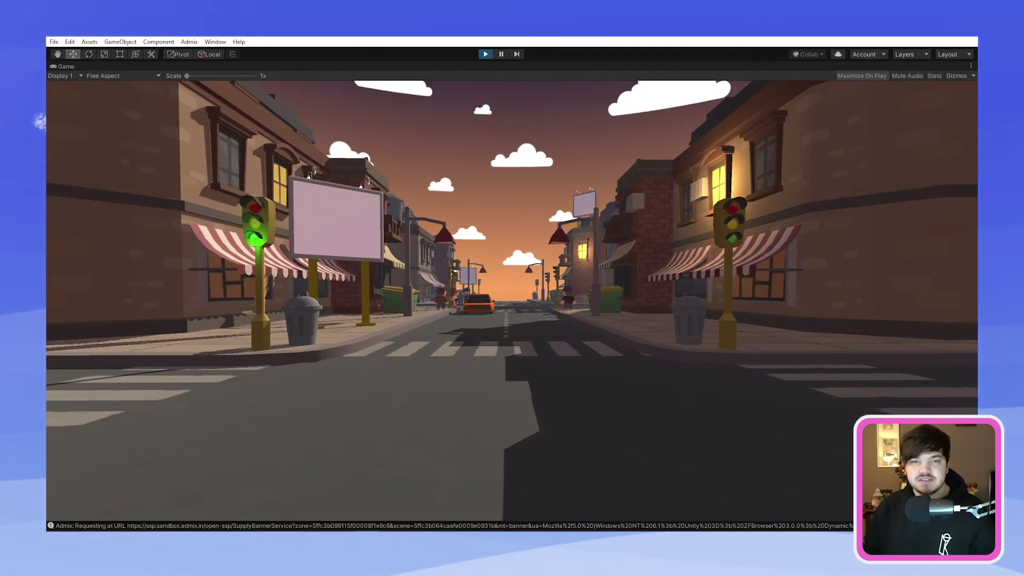